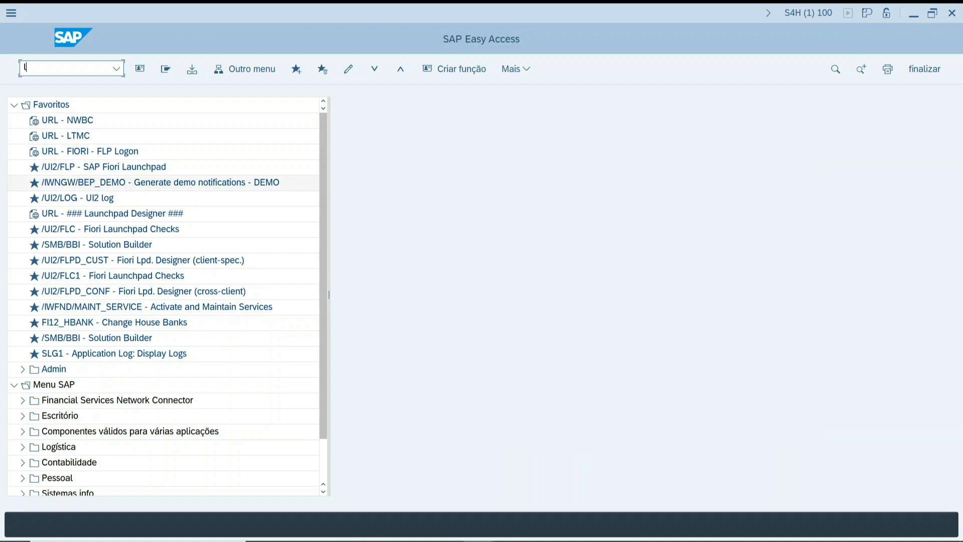
- Open the Migration Object Modeler with transaction ltmom and widen the object browser area
text(tmom)
key(Return)
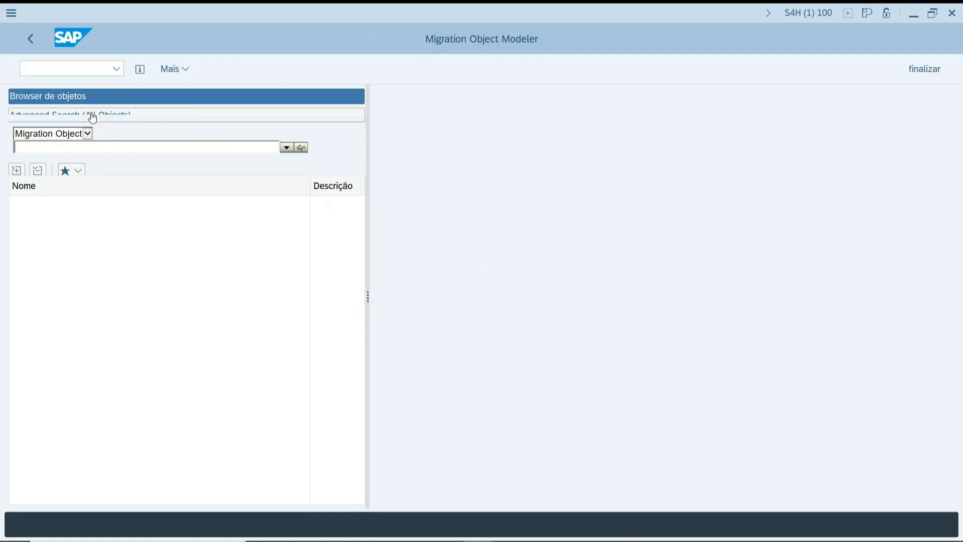
click(181, 119)
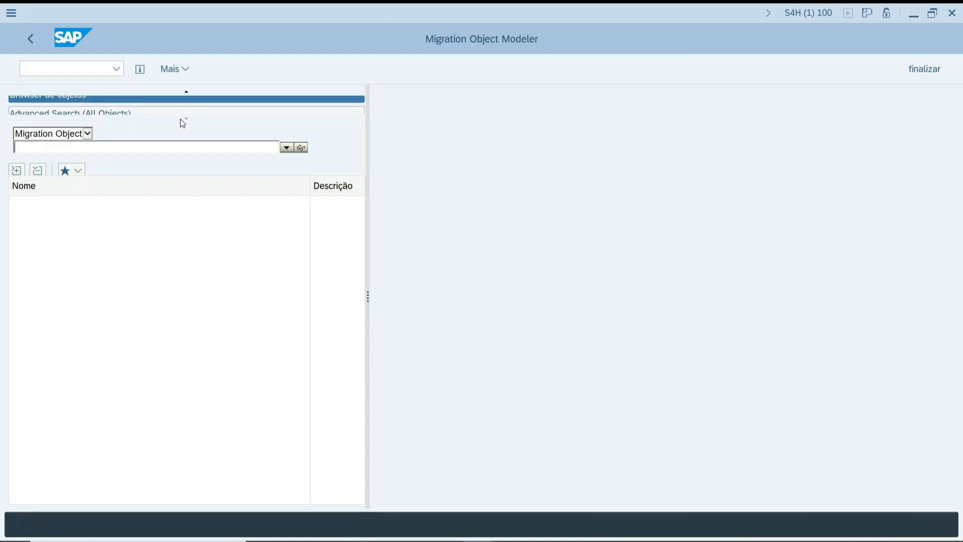
click(188, 91)
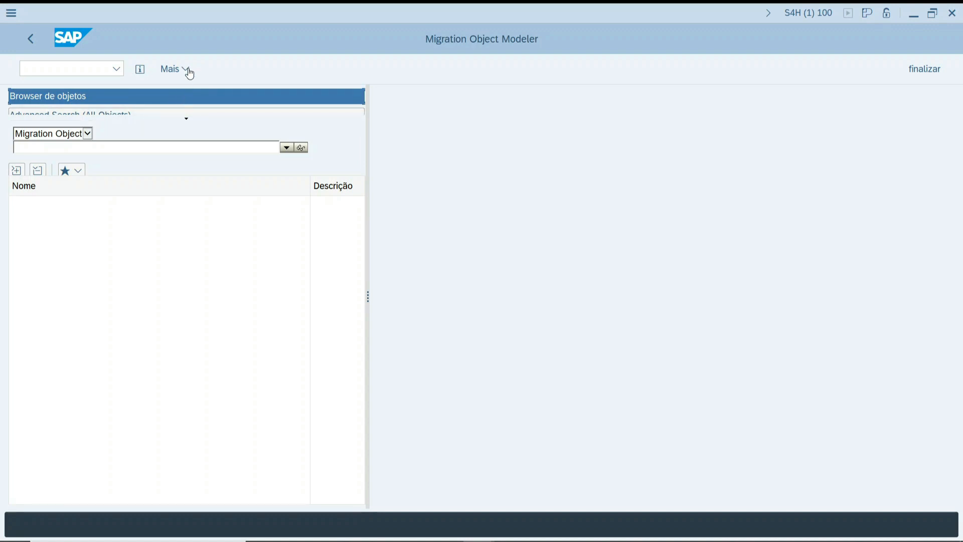
drag(368, 252, 497, 279)
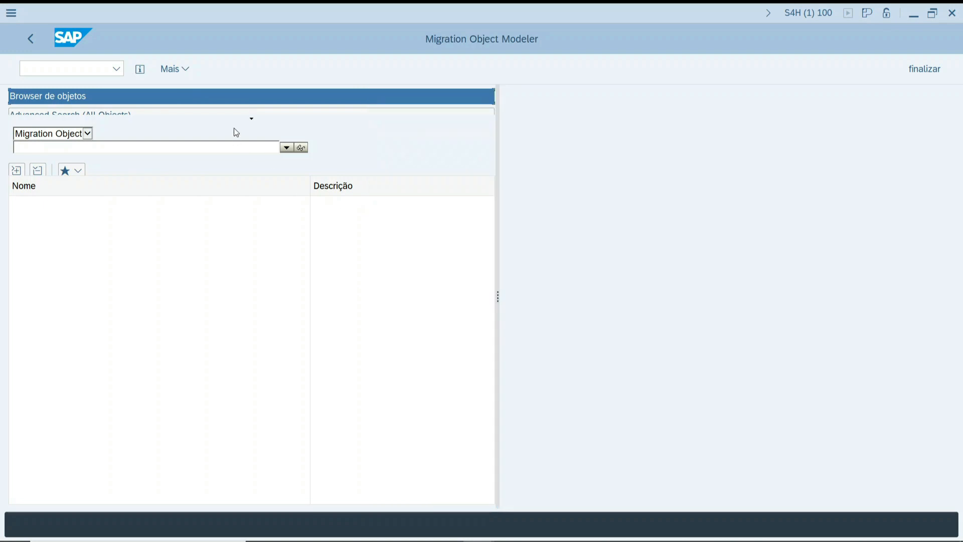
- Look at the advanced search entries and the object types offered in the object browser, keeping Migration Object as the type
click(91, 112)
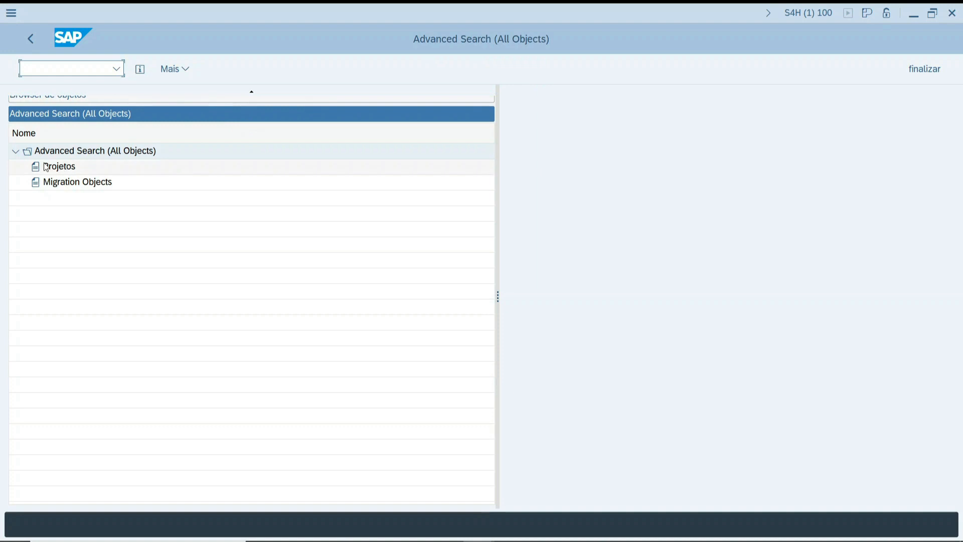
click(97, 101)
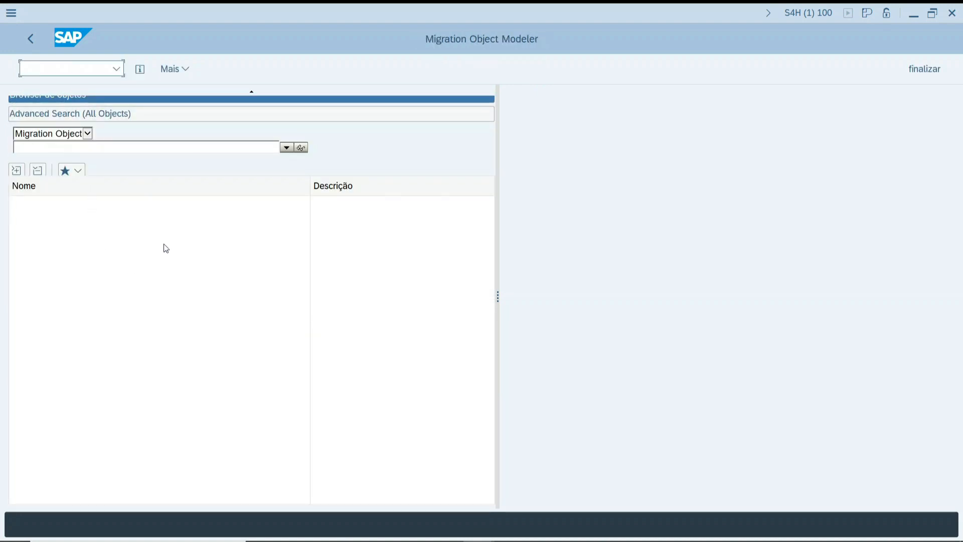
click(88, 133)
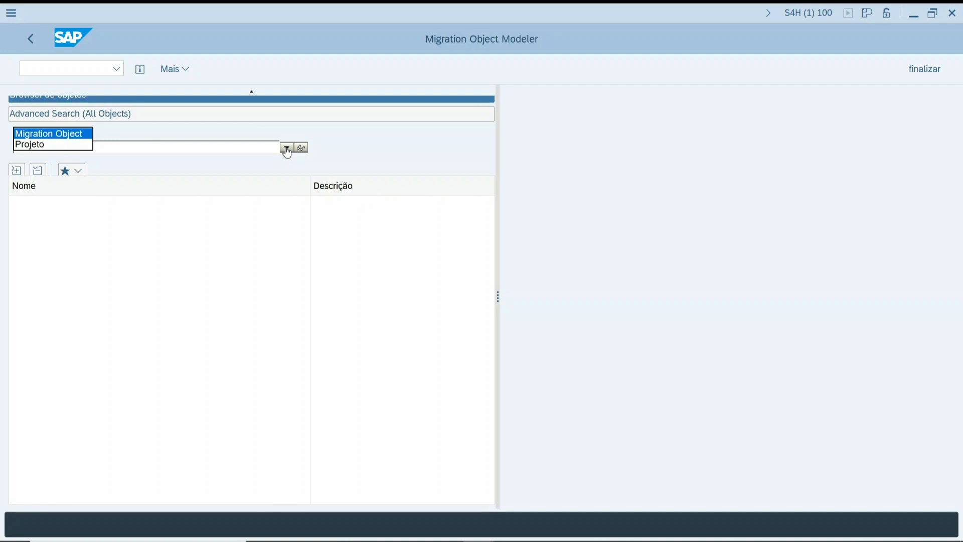
click(302, 149)
click(302, 150)
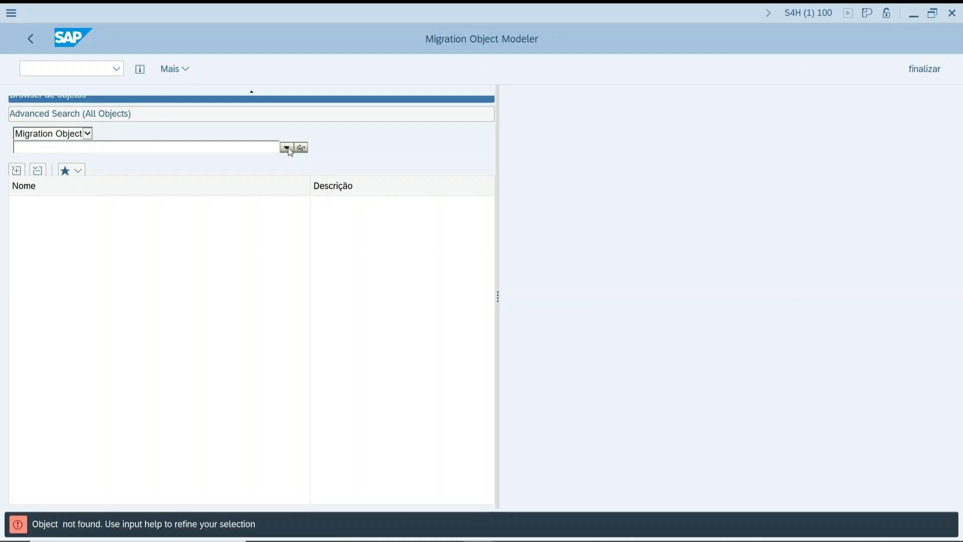
- Search for migration objects whose name matches *banco* and open the Banco object of the Data Migration File (Bank) project
key(F4)
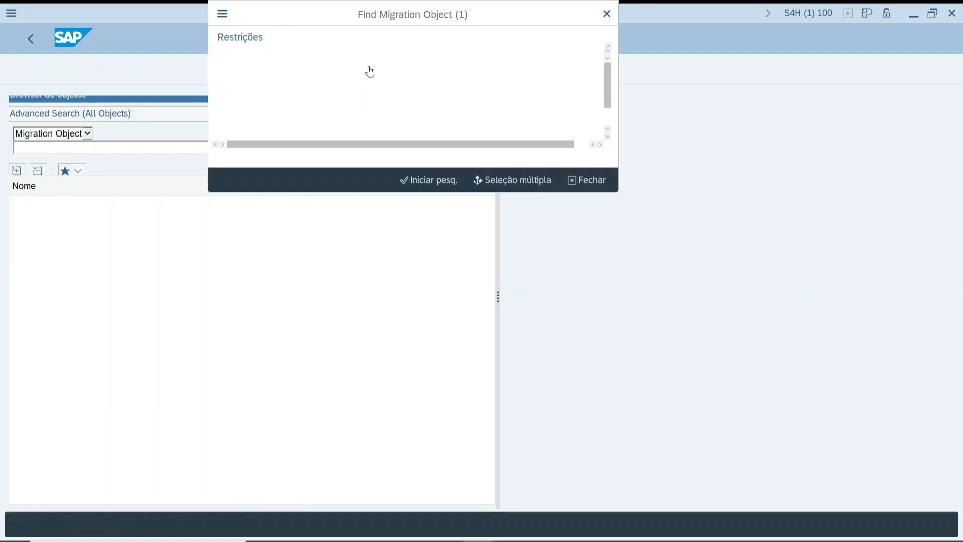
click(362, 87)
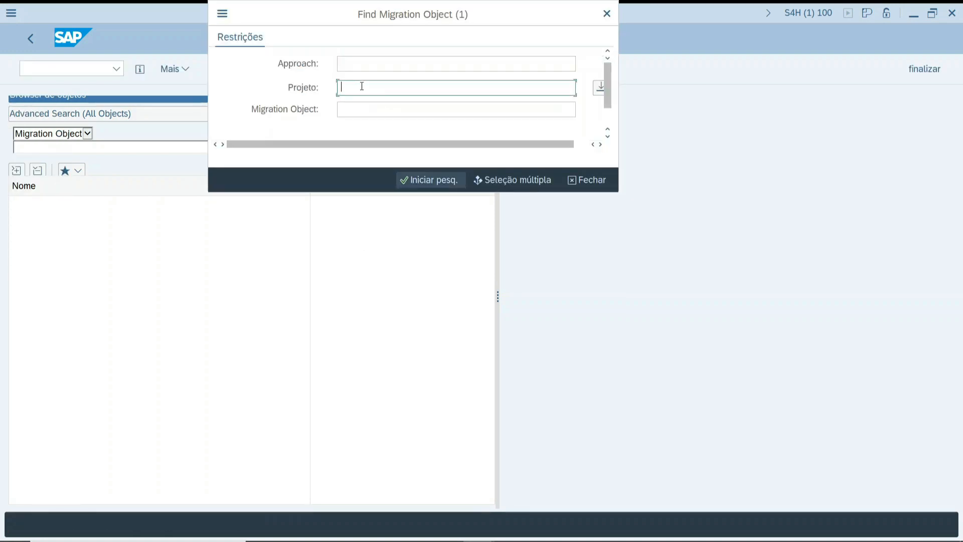
text(*banco*)
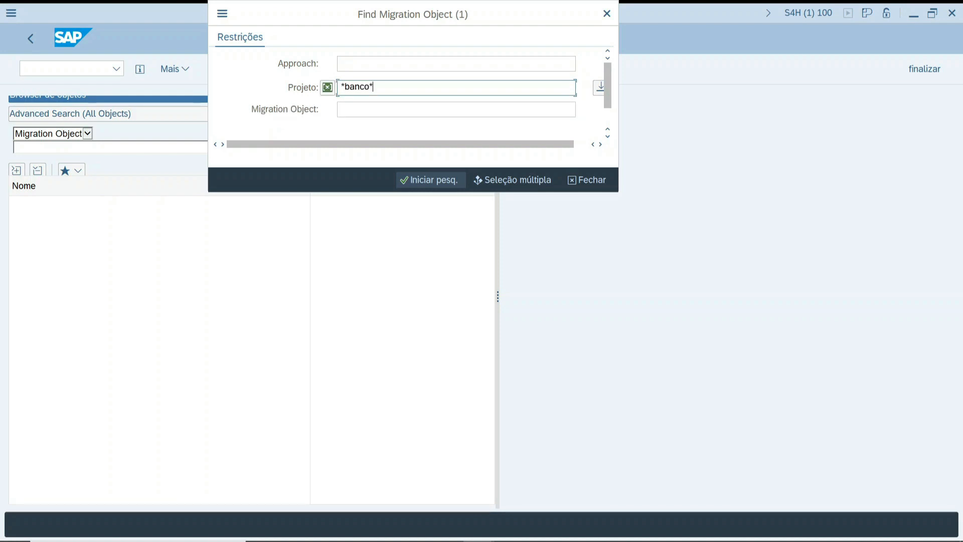
key(ctrl+a)
key(ctrl+c)
key(BackSpace)
key(Tab)
key(ctrl+v)
key(Return)
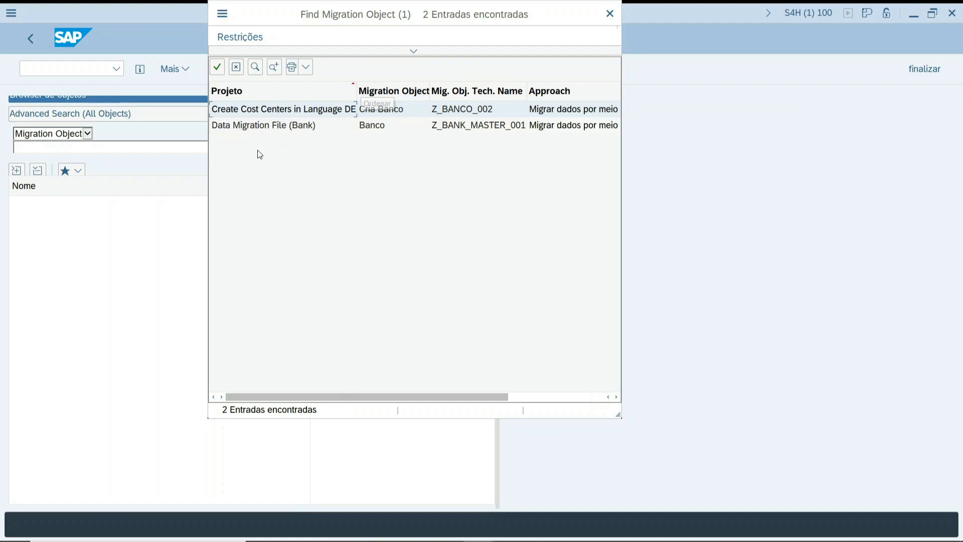
double_click(283, 126)
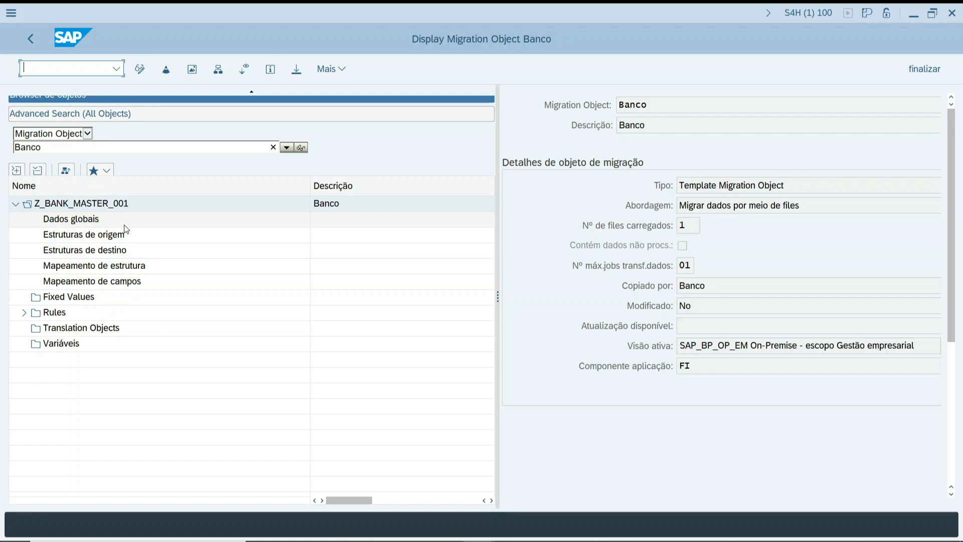
- Examine the Banco object's type and the BAPI named in its global data (Dados globais)
click(122, 205)
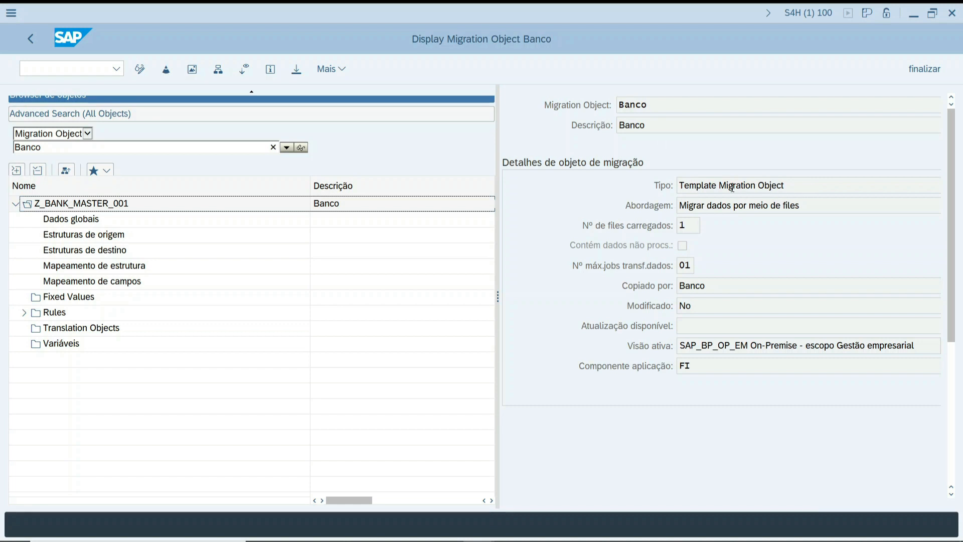
drag(725, 185, 669, 191)
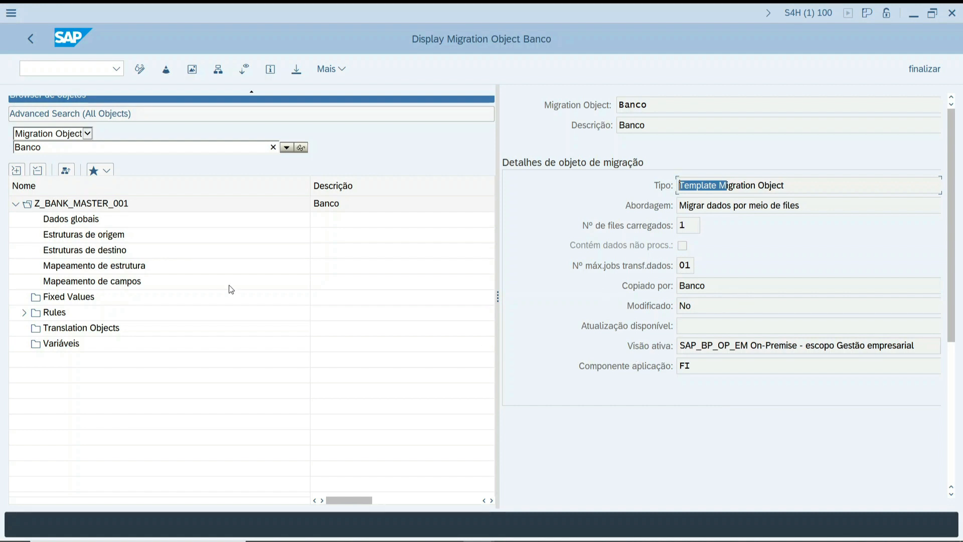
click(84, 223)
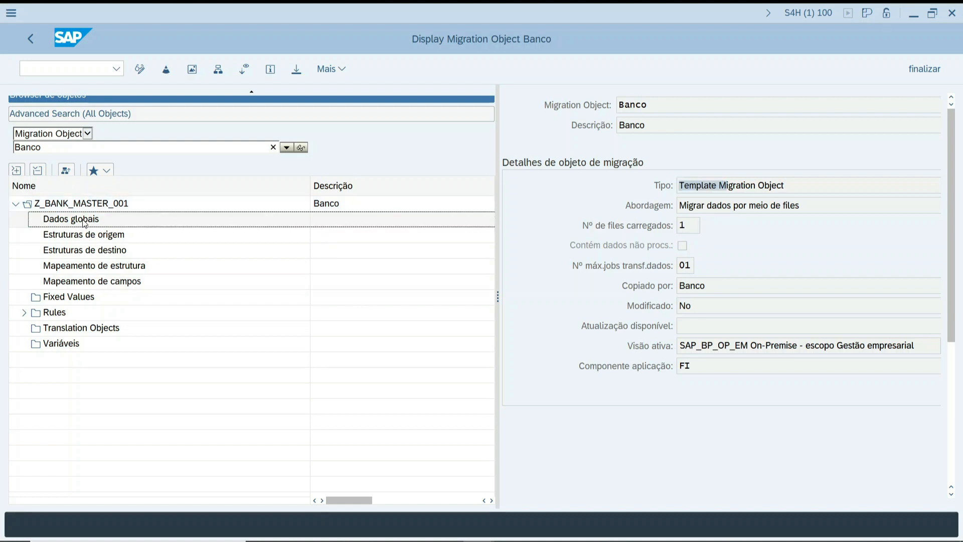
double_click(85, 223)
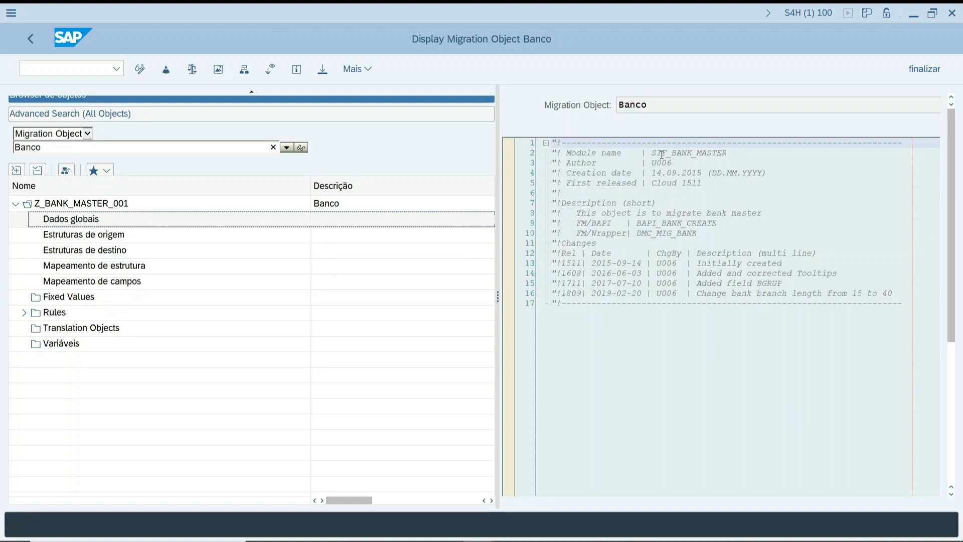
click(580, 224)
drag(581, 224, 618, 224)
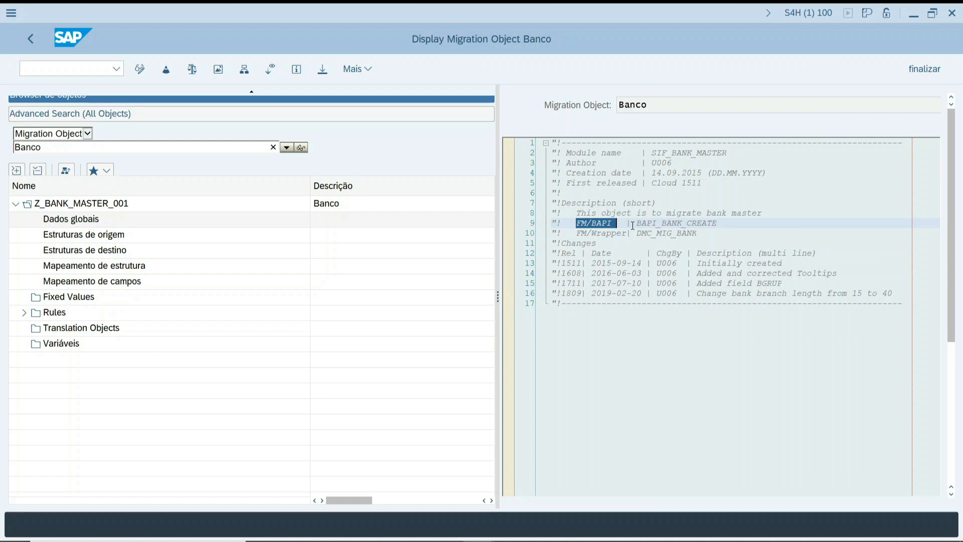
drag(635, 224, 728, 226)
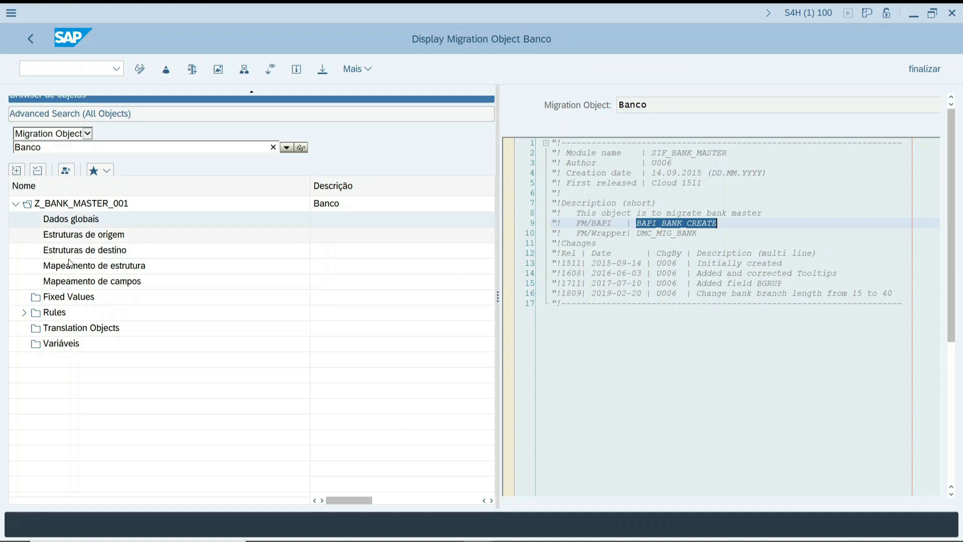
- Show the source structures (Estruturas de origem), resize the areas to give the field list more room, and select Bank Master
click(70, 235)
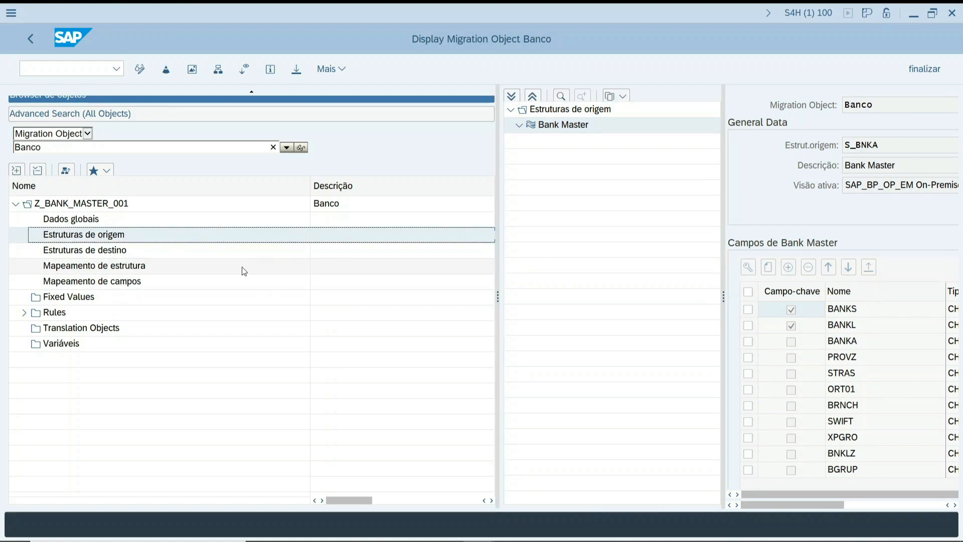
drag(497, 298, 491, 297)
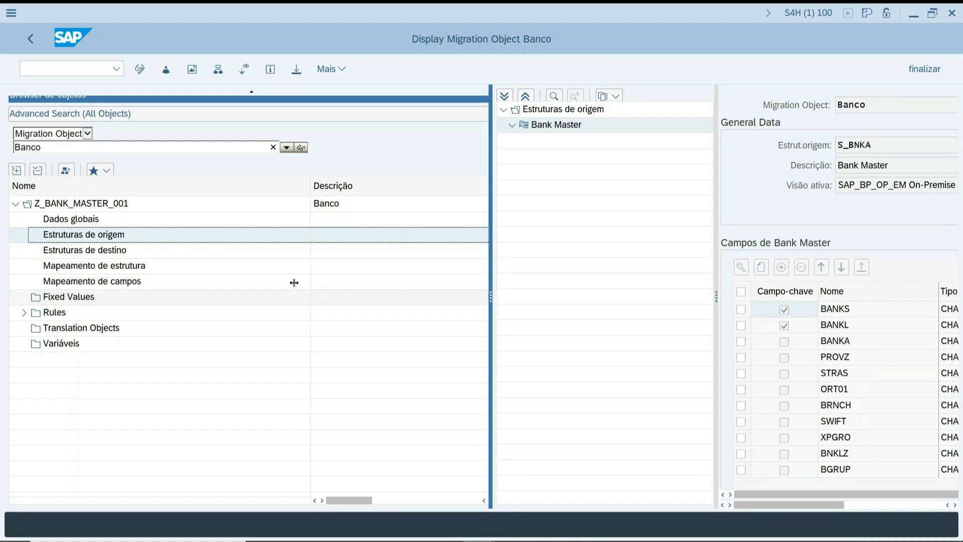
drag(239, 277, 215, 286)
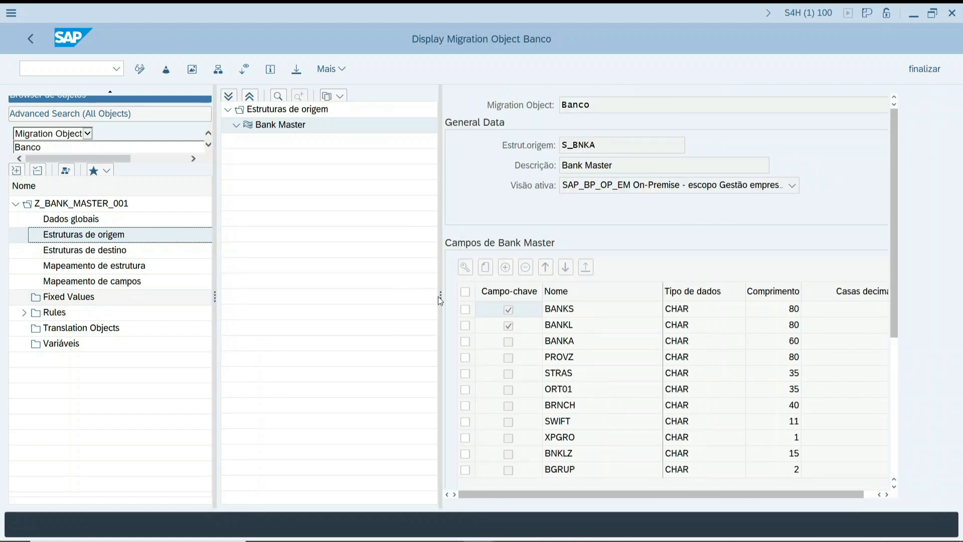
drag(440, 296, 573, 296)
click(237, 126)
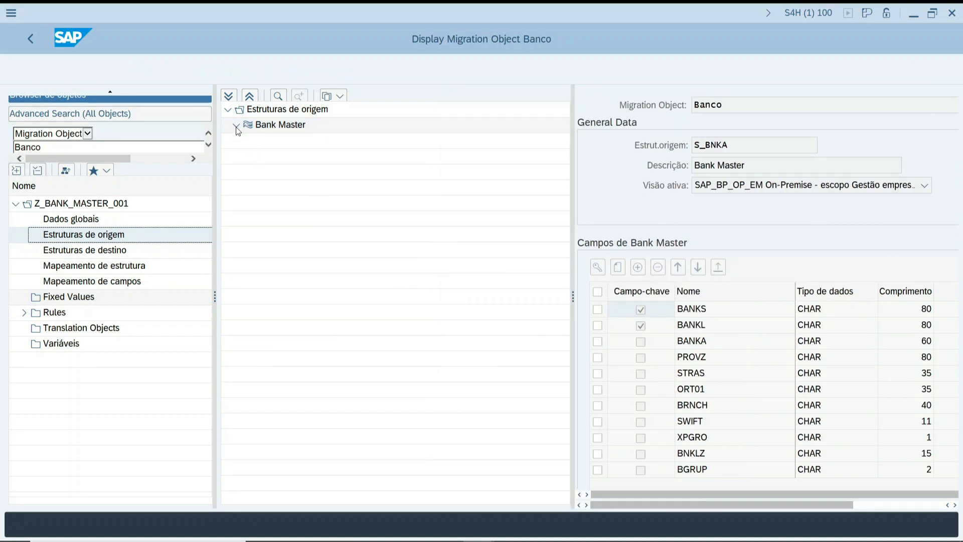
click(289, 130)
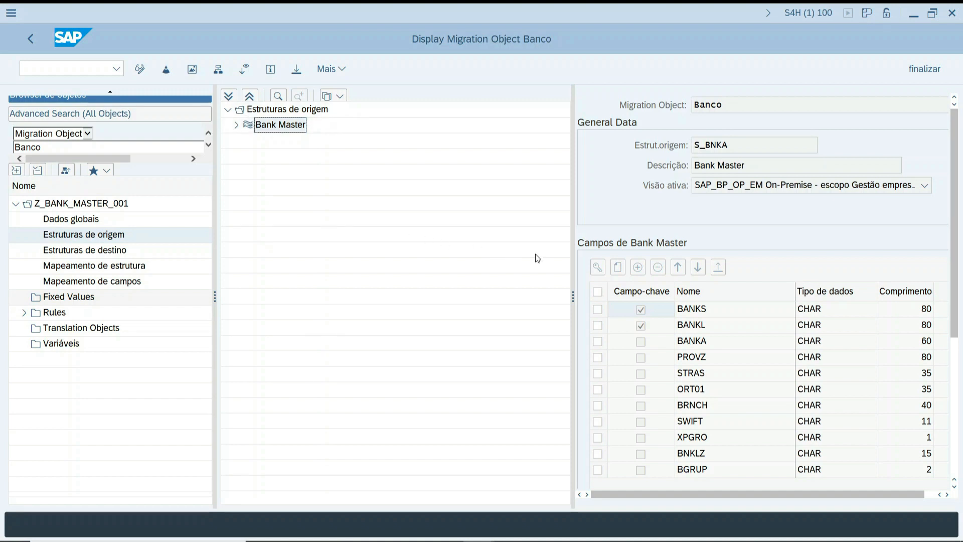
drag(570, 261, 370, 255)
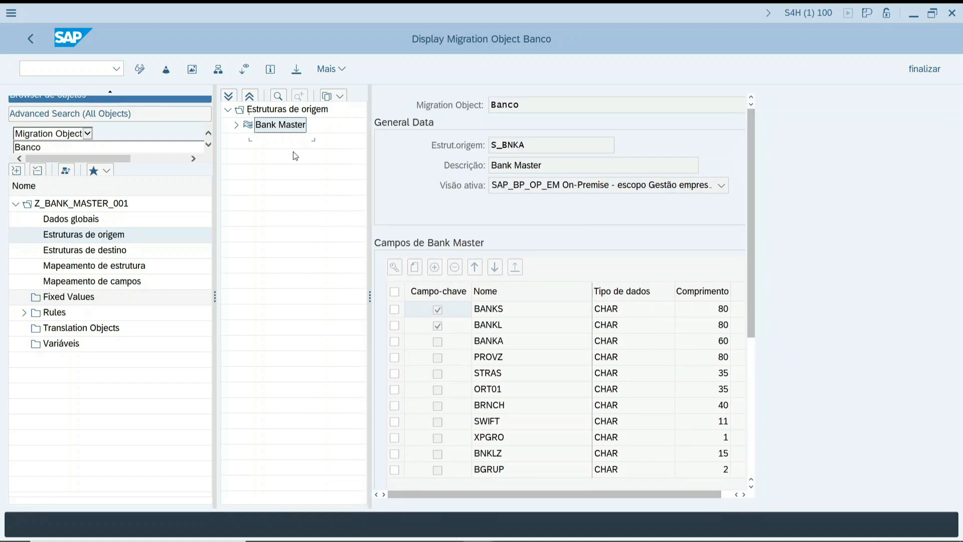
click(272, 124)
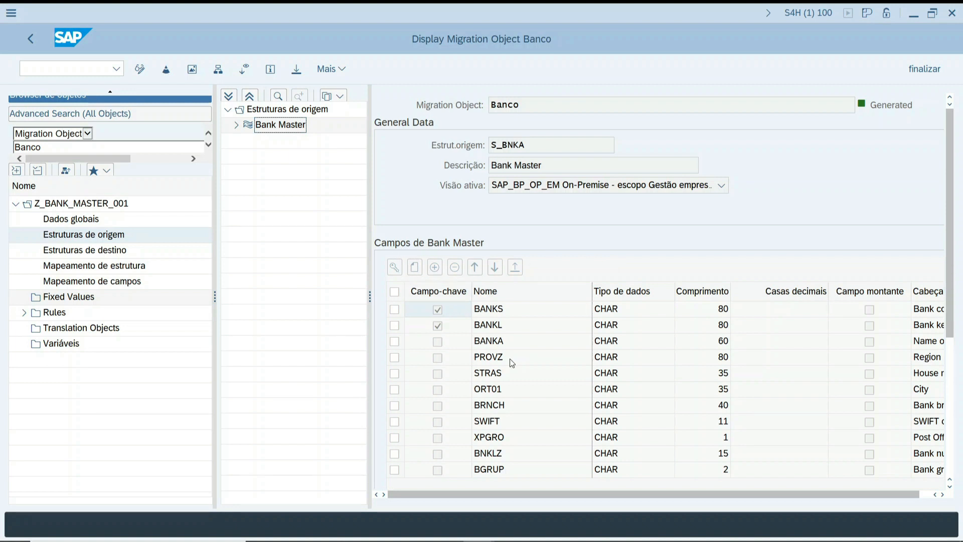
- Examine the technical name of the Bank Master source structure and the column headings of its fields
click(503, 146)
drag(503, 146, 528, 146)
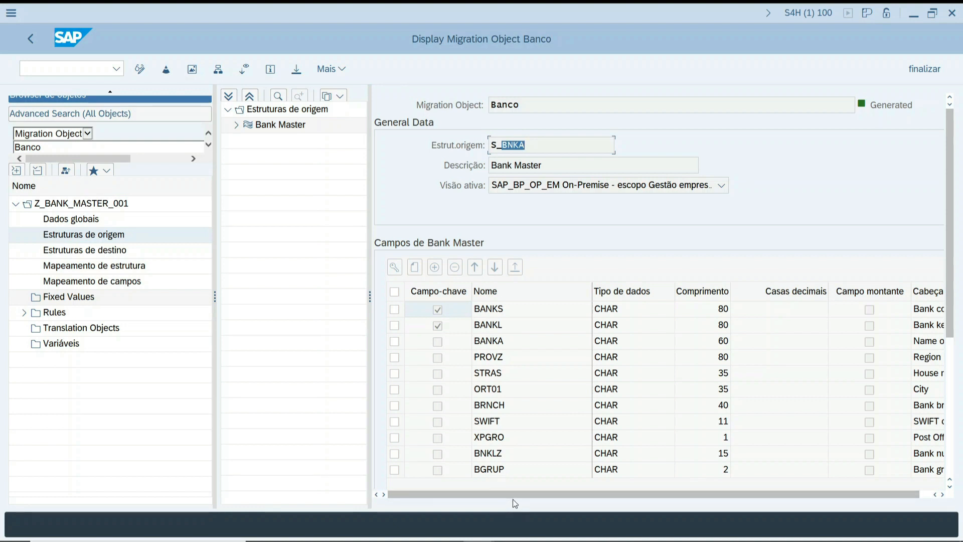
drag(567, 497, 877, 489)
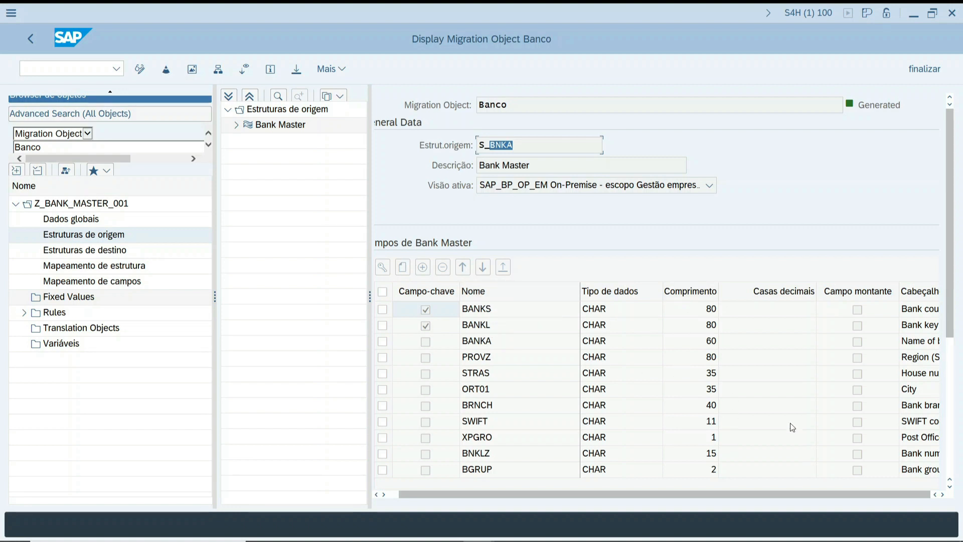
click(860, 314)
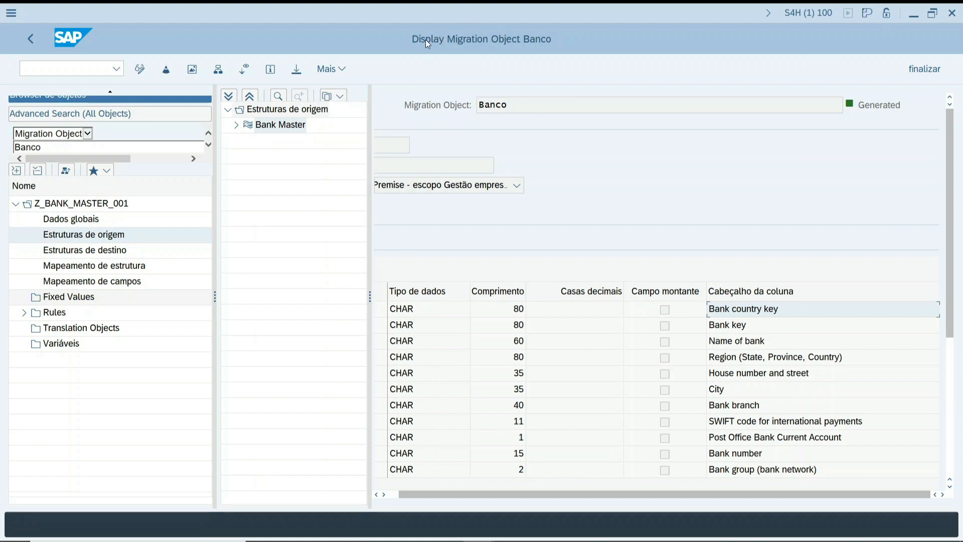
- Switch the object to change mode, open the Bank Master view settings, and check the On-Premise visibility options for the structure
click(140, 70)
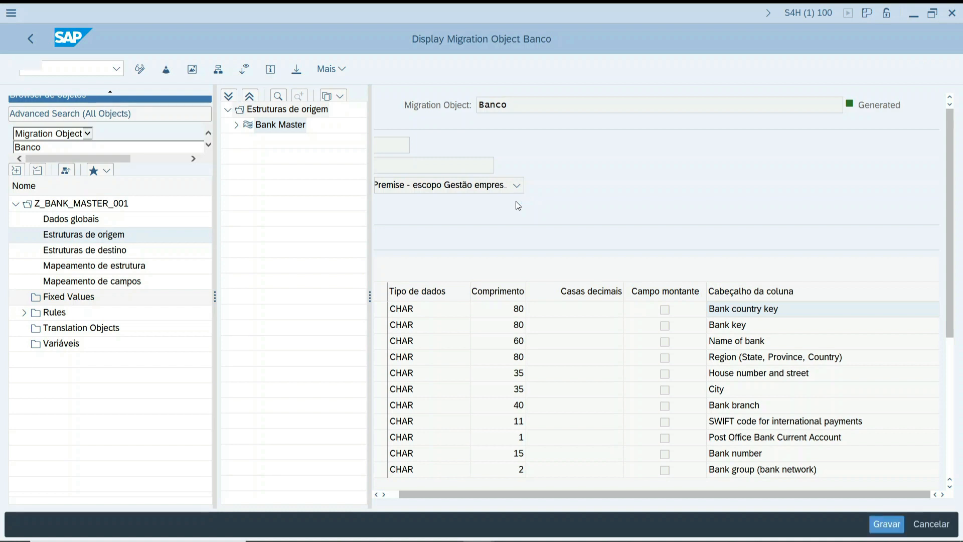
click(343, 100)
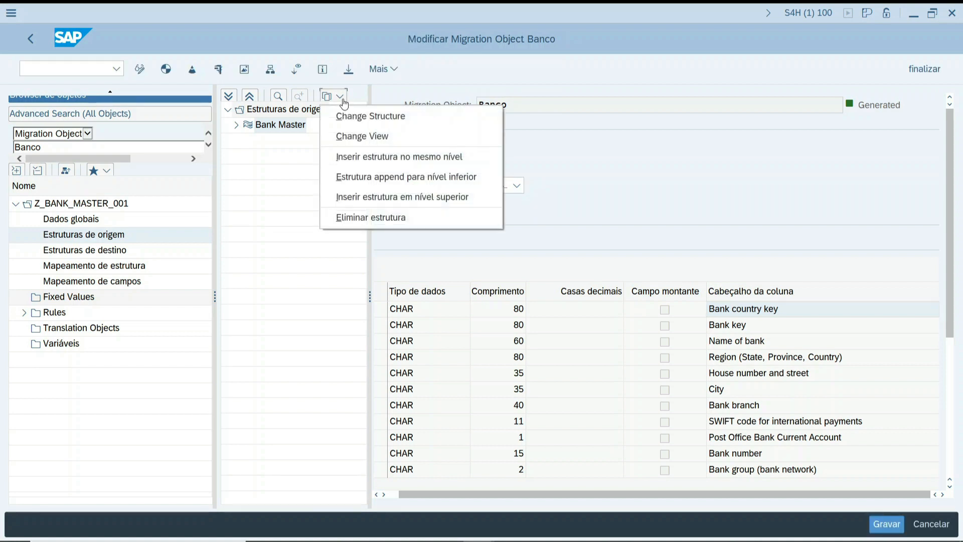
click(343, 144)
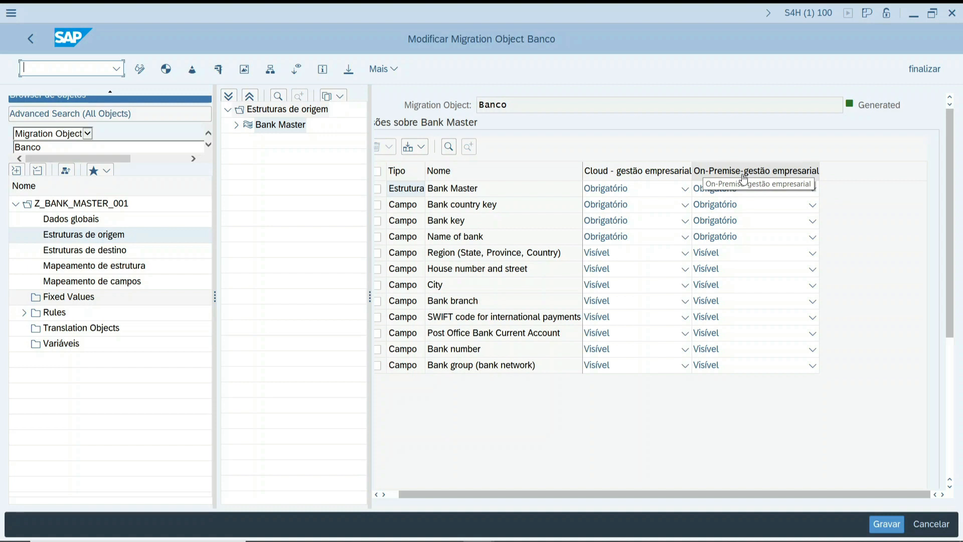
click(813, 189)
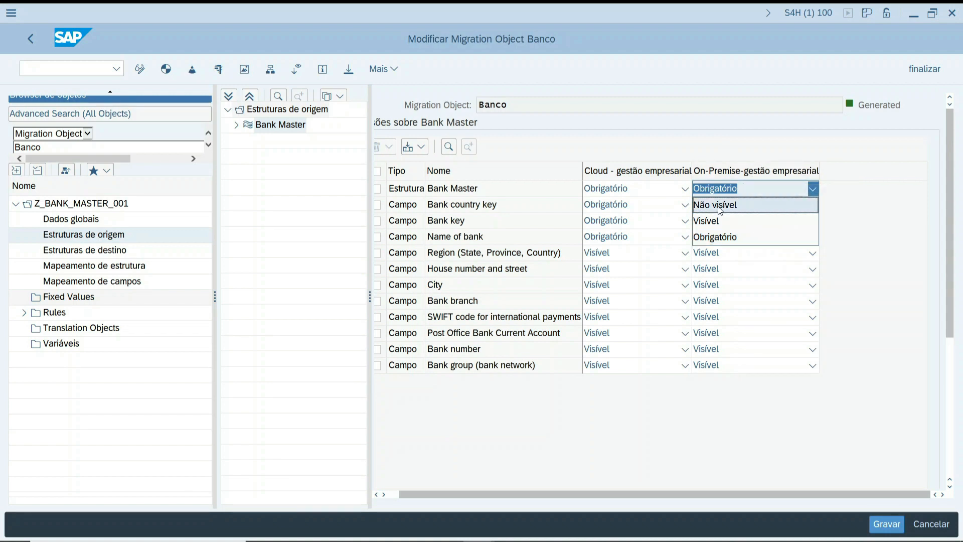
click(871, 241)
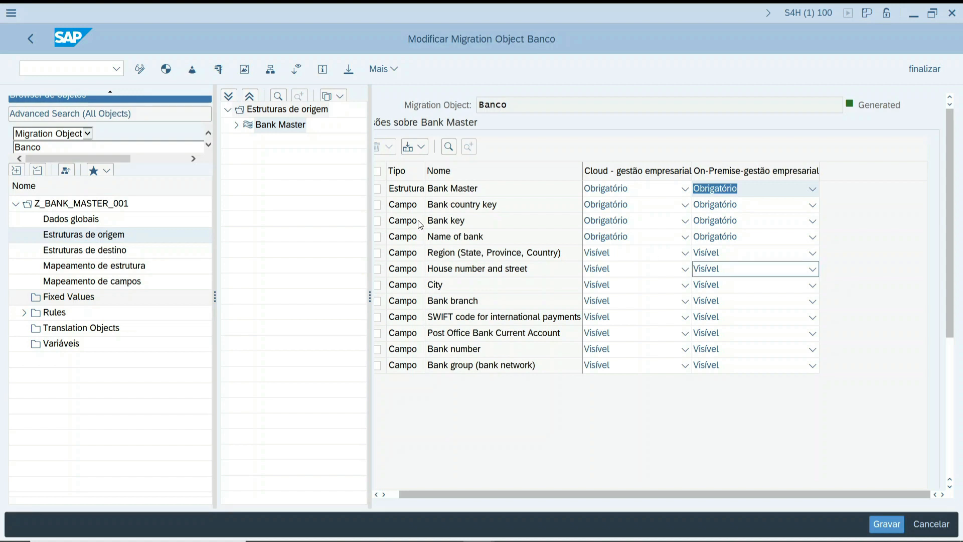
- Show the target structures (Estruturas de destino) of the Banco object and examine the fields of Bank country key
click(64, 252)
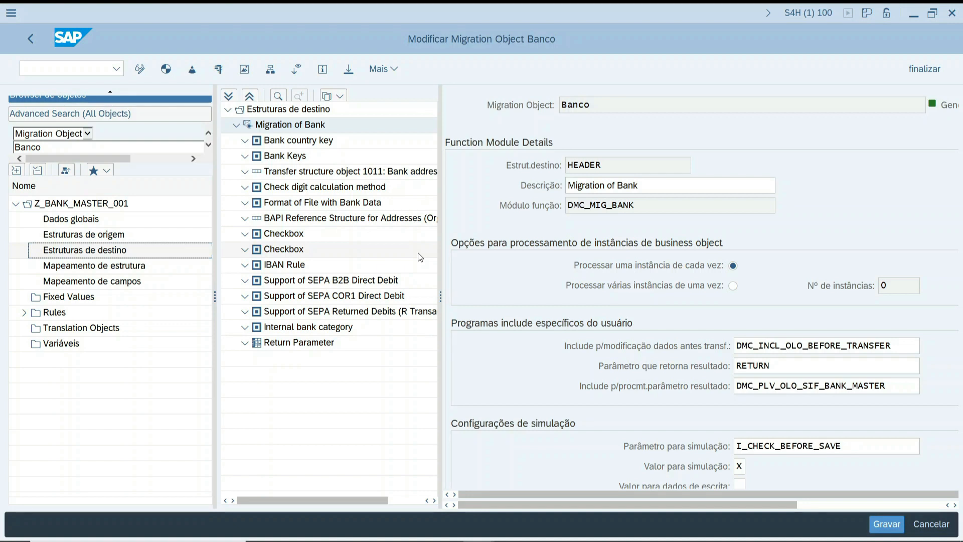
click(269, 141)
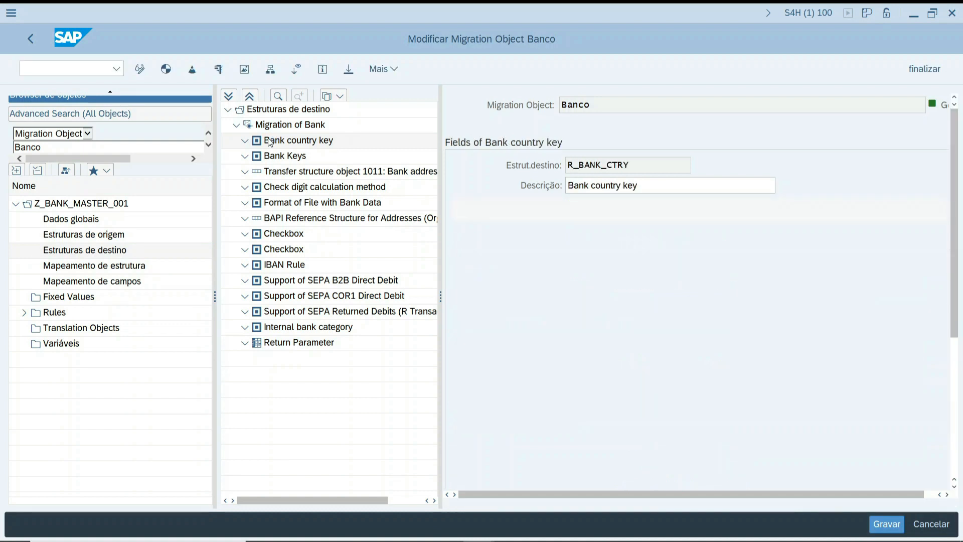
- Open the bank creation transaction FI01 in a new session
click(77, 70)
text(/ofi01)
key(Return)
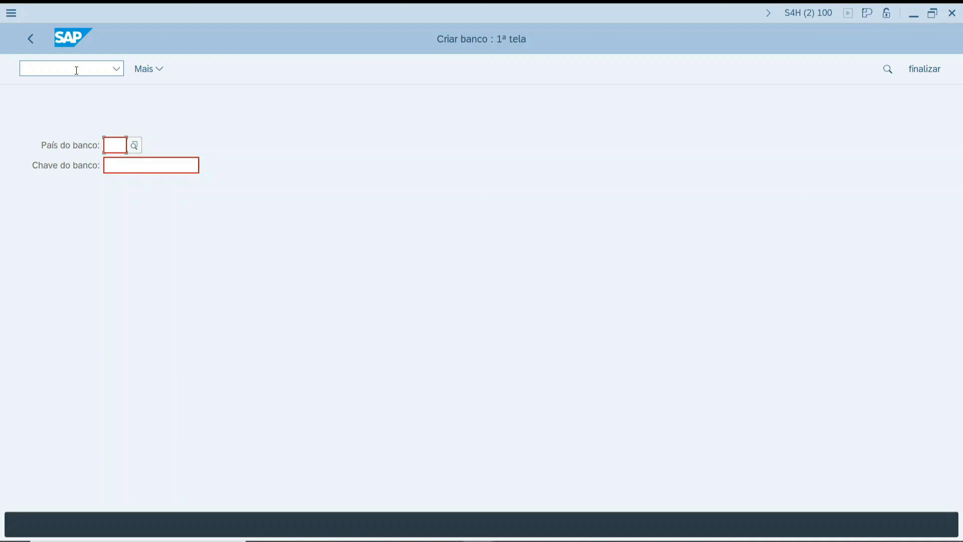
- Replace the bank creation transaction with SE16H and load the selection criteria for table BNKA
click(76, 70)
text(/nse16h)
key(Return)
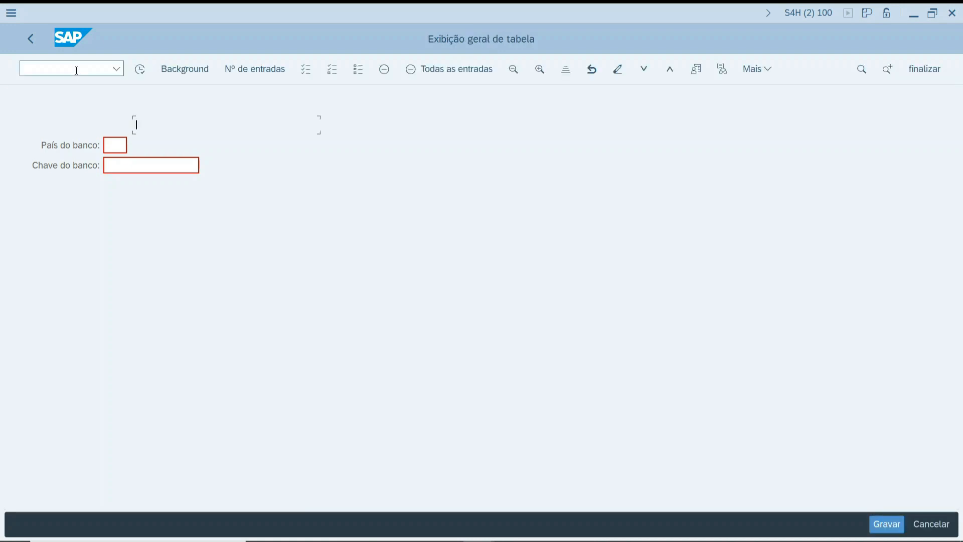
text(bnka)
key(Return)
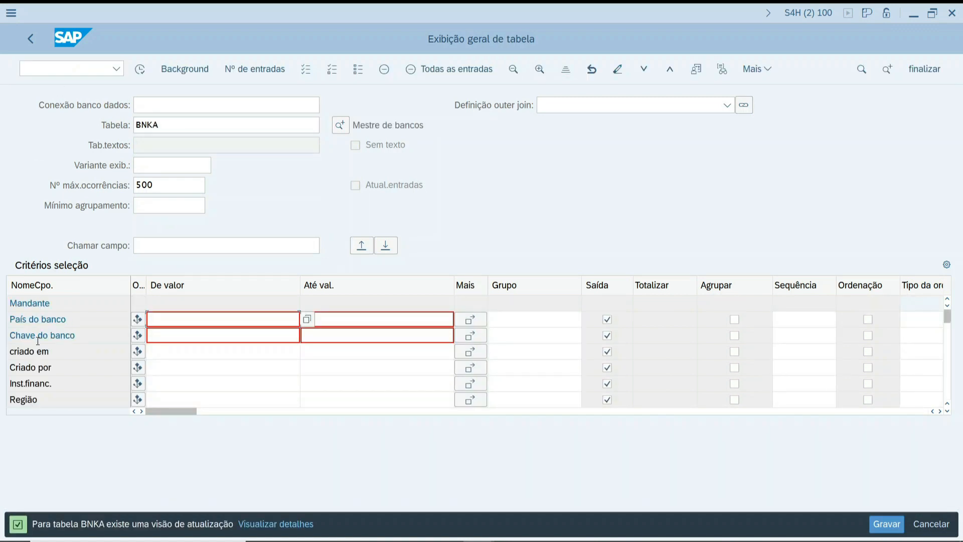
- Return to the Banco migration object session and examine the fields of the Bank Keys and Transfer structure object 1011: Bank address target structures
key(alt+Tab)
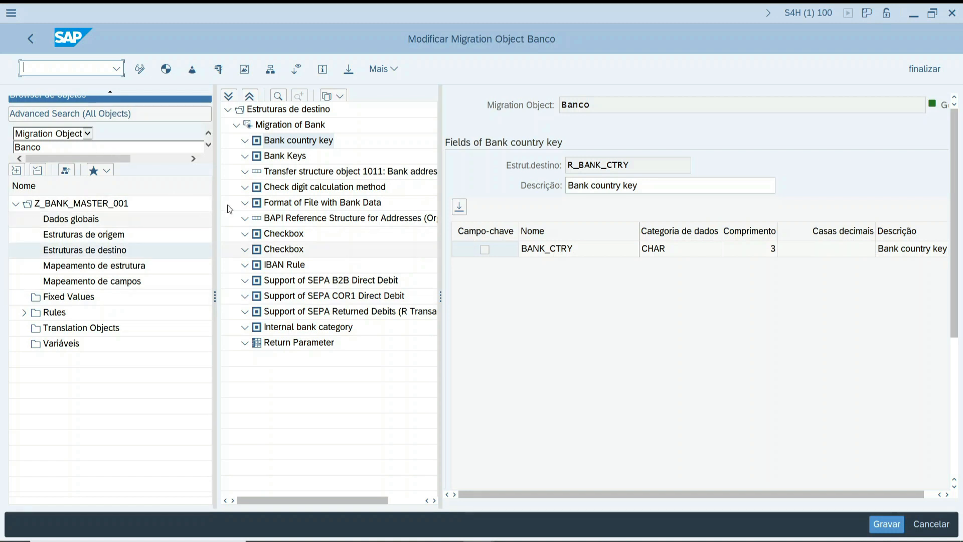
click(278, 157)
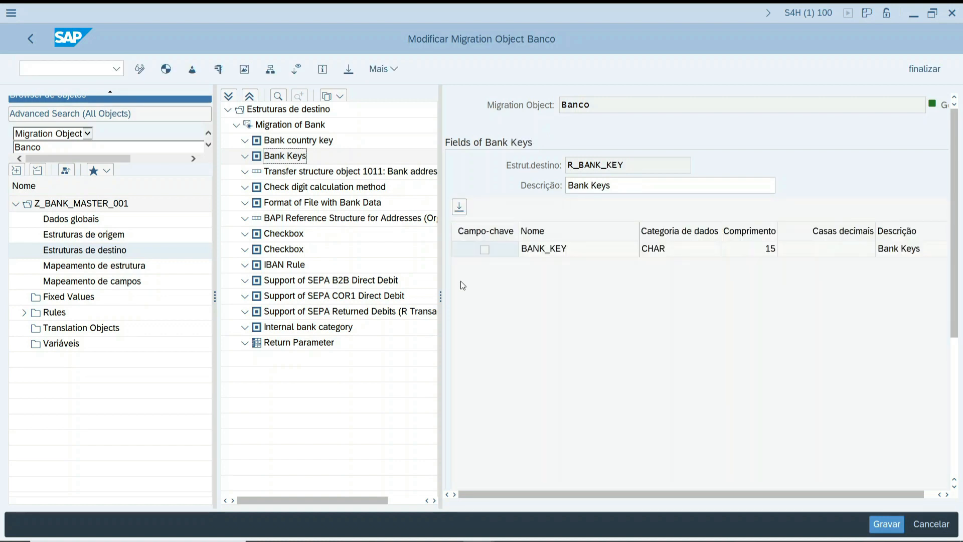
click(305, 175)
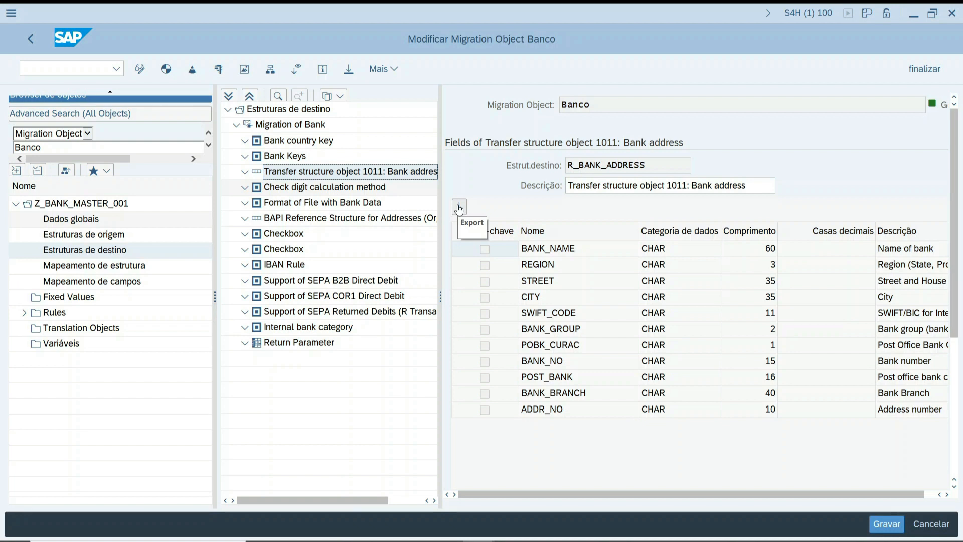
- Open the structure mapping (Mapeamento de estrutura) and try to map the Bank Master source structure to the bank address target structure
click(81, 271)
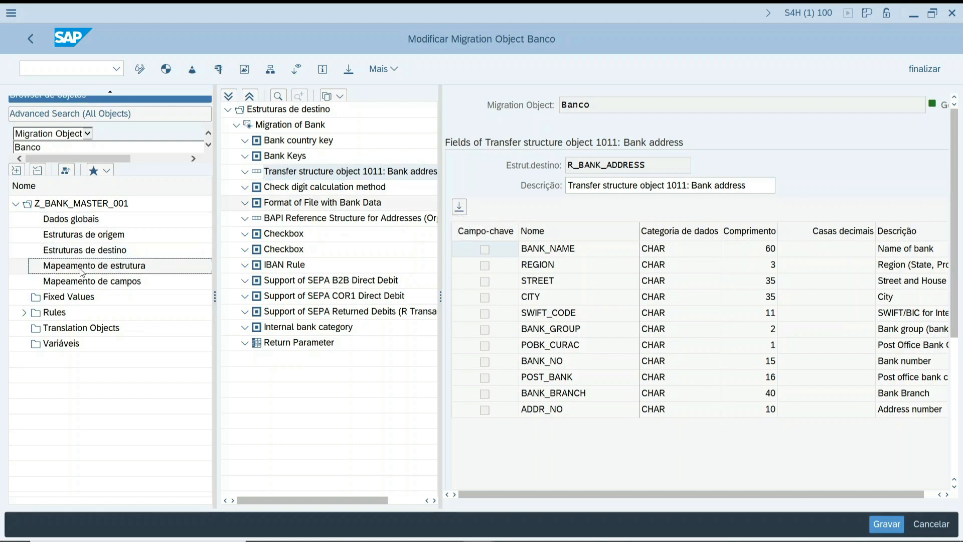
double_click(82, 271)
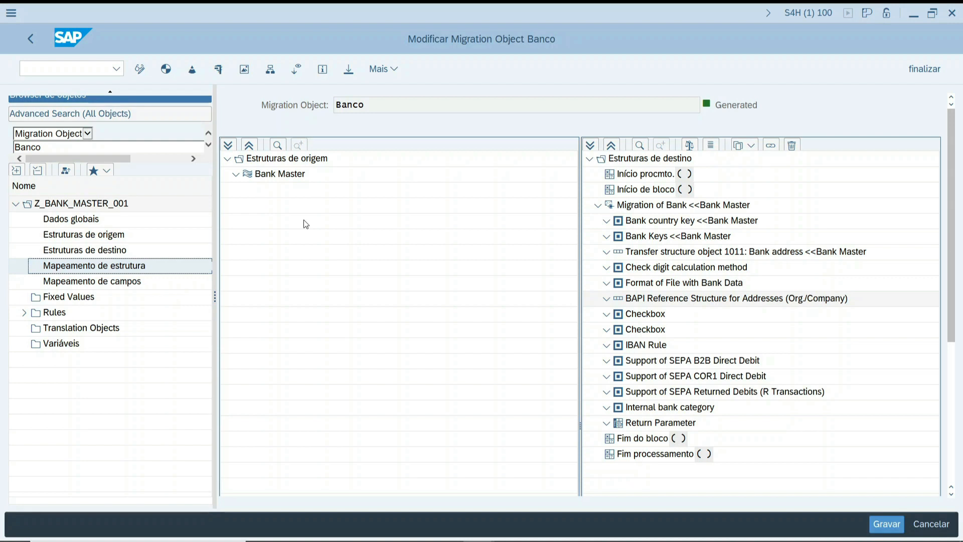
click(273, 177)
drag(274, 178, 716, 212)
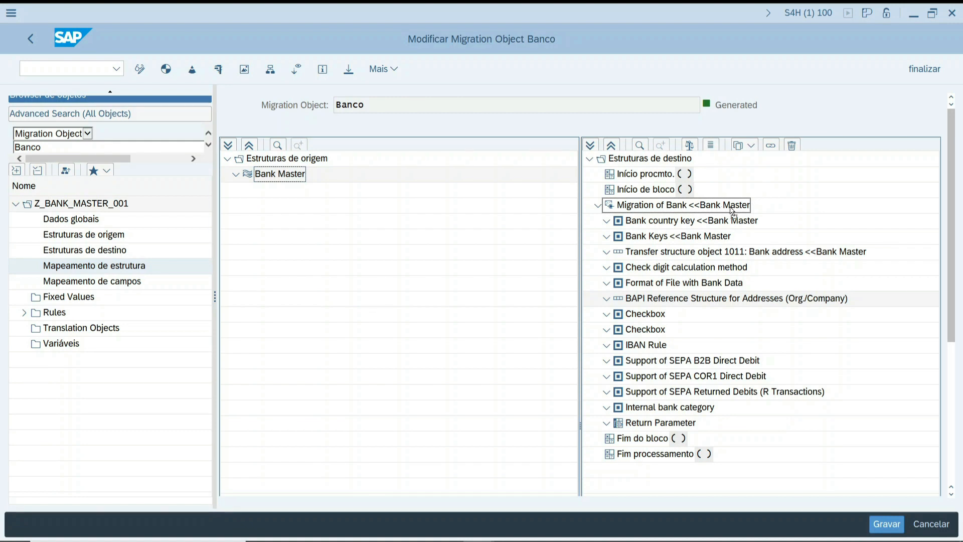
click(727, 225)
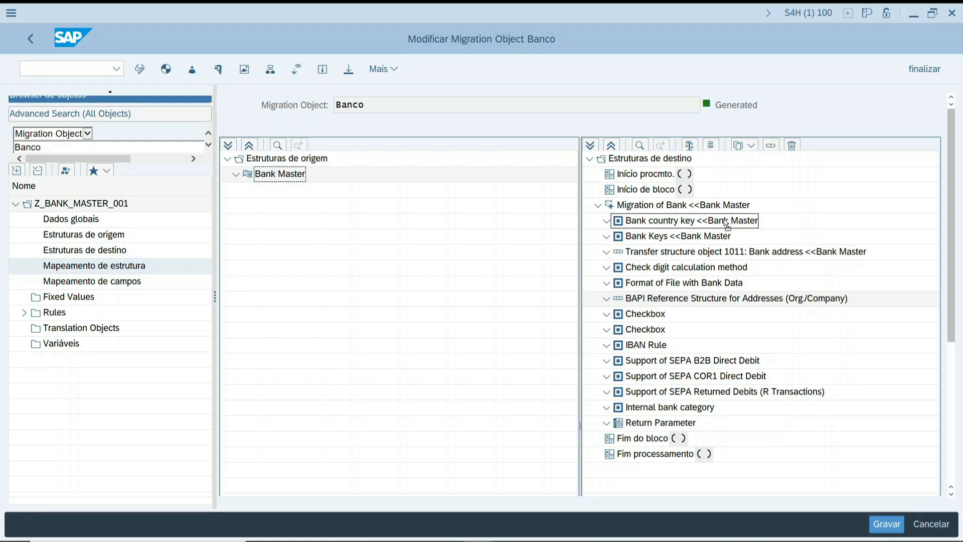
click(724, 236)
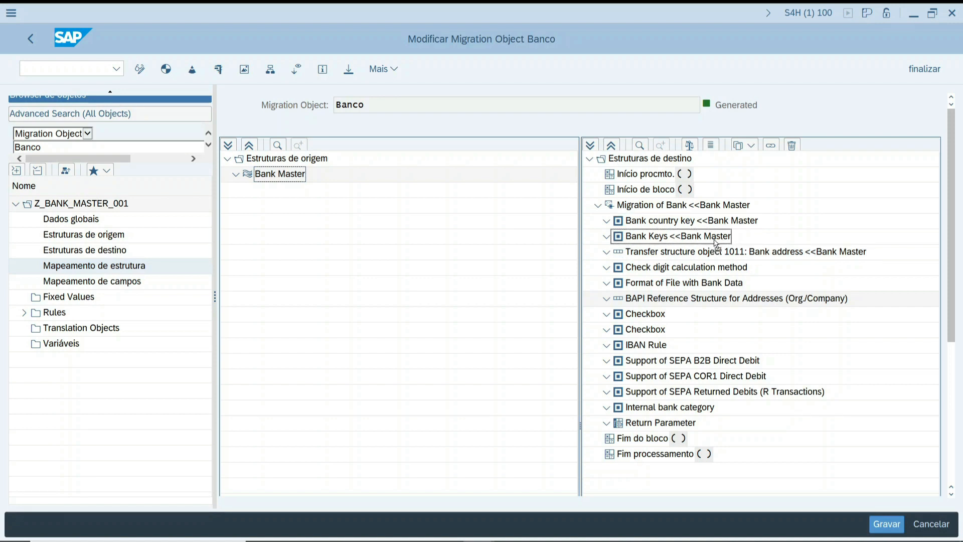
click(711, 253)
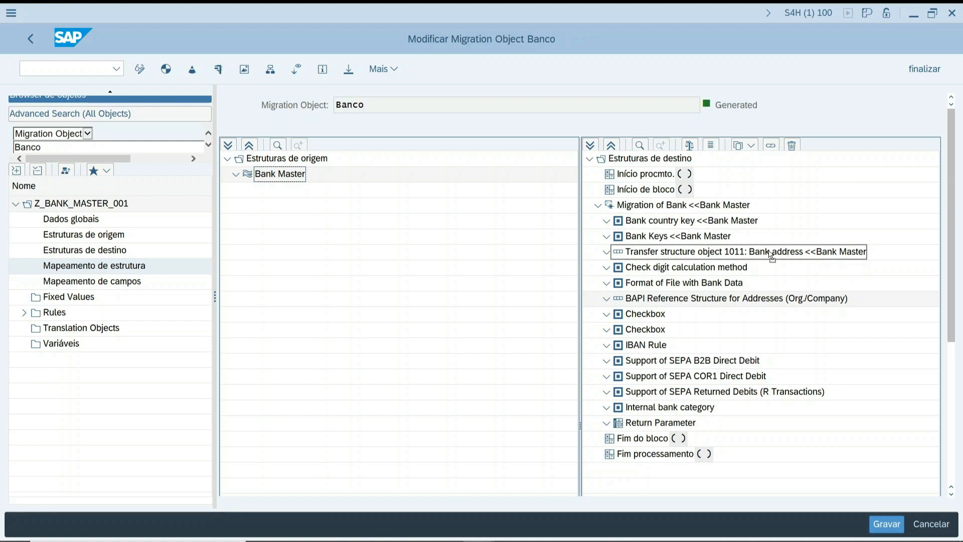
drag(733, 260, 743, 257)
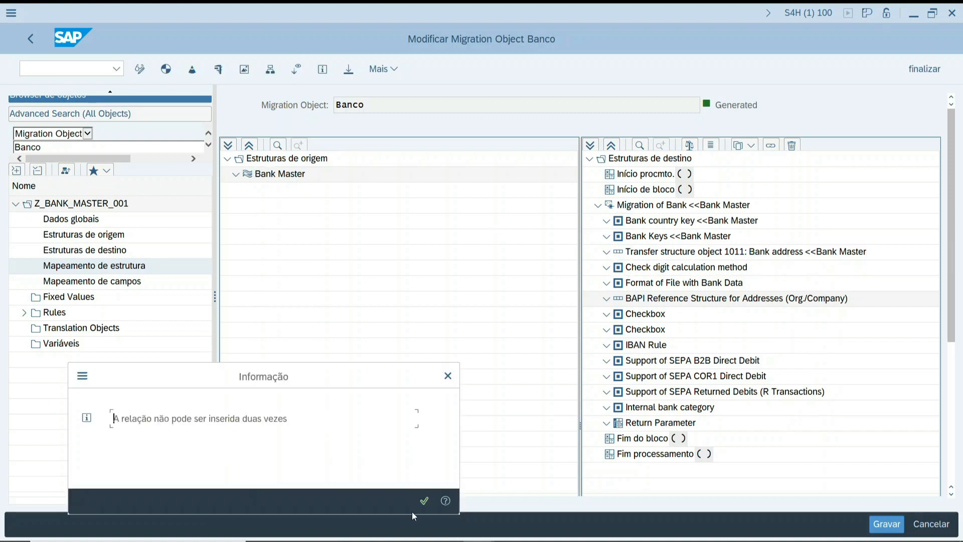
key(Return)
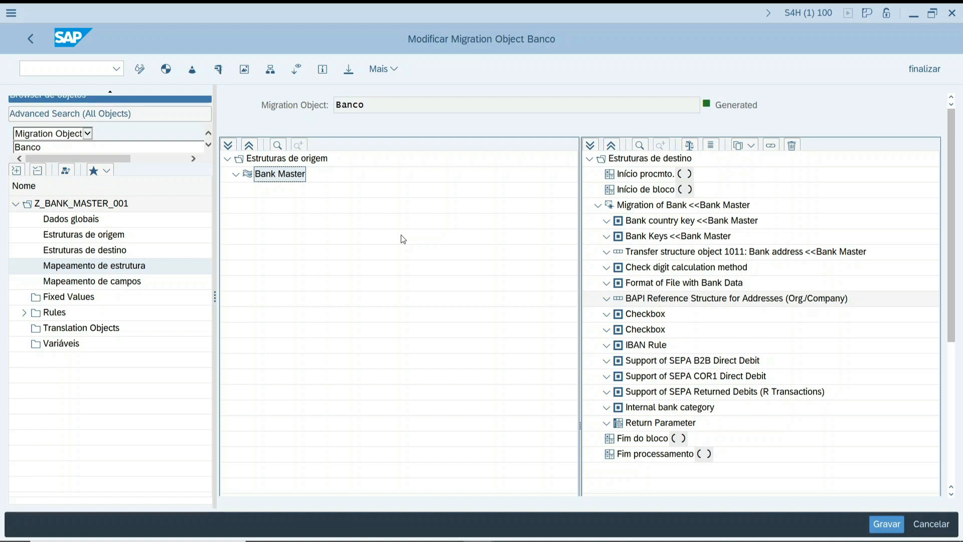
- Open the field mapping (Mapeamento de campos) and try to map the source field Bank country key to its target field
double_click(70, 284)
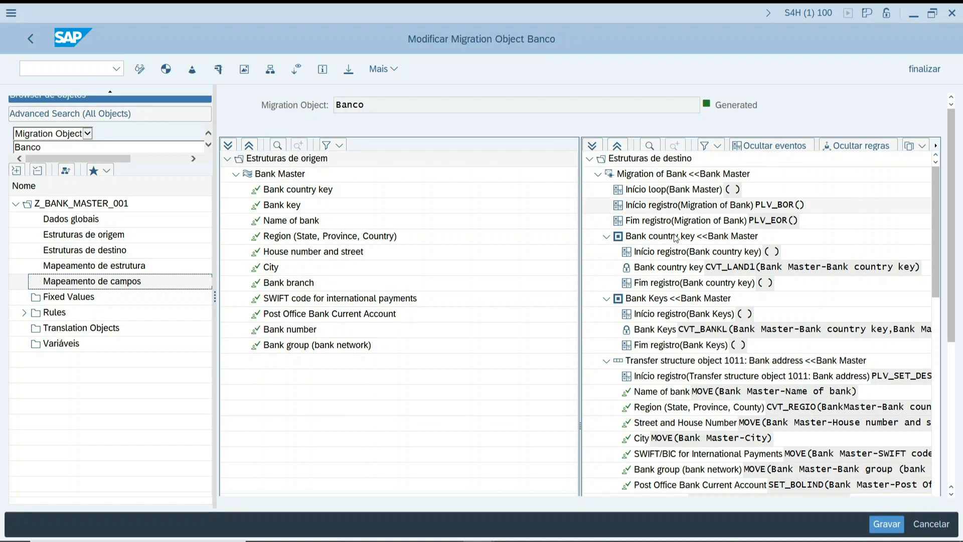
click(692, 254)
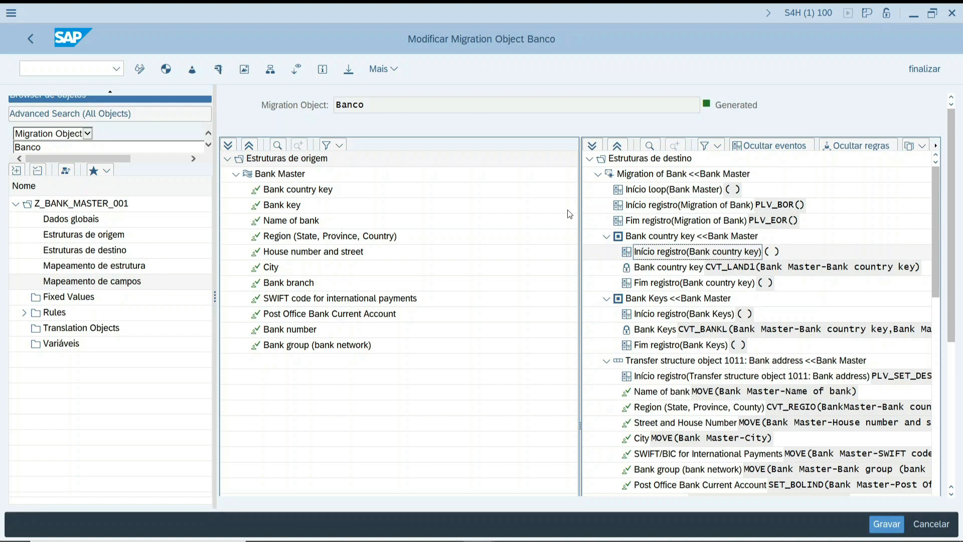
drag(309, 189, 742, 269)
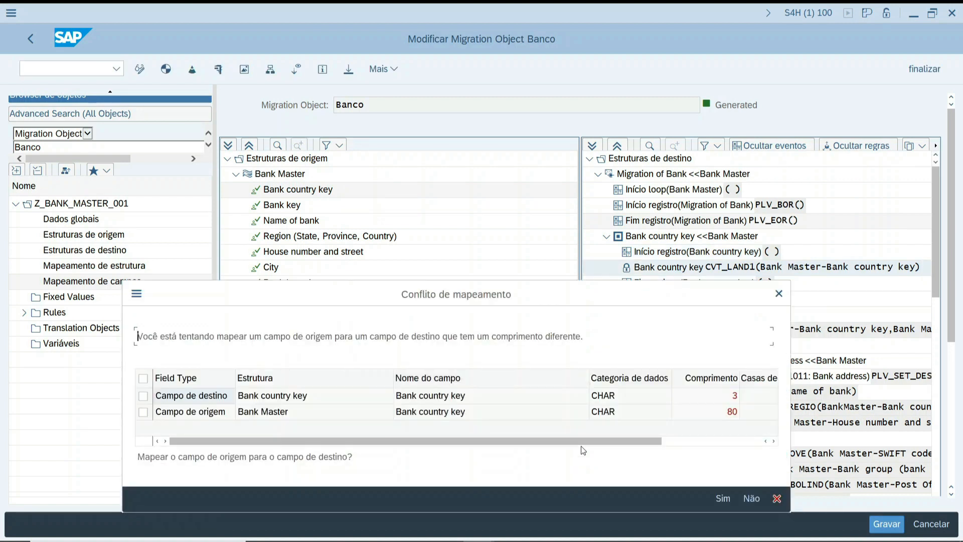
click(778, 499)
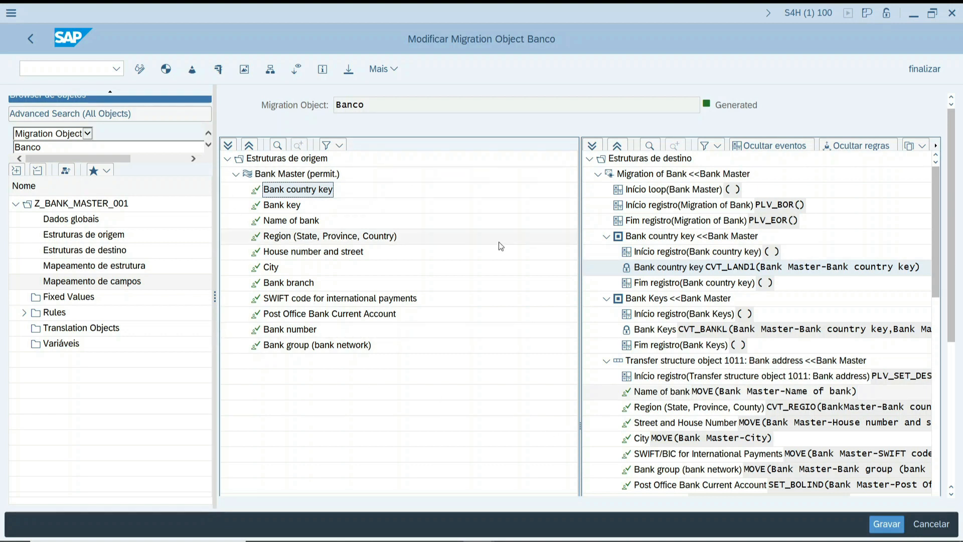
- Check the Fixed Values folder, expand Rules, and check the Event-Based Rules and Field-Based Rules folders of the migration object
click(87, 283)
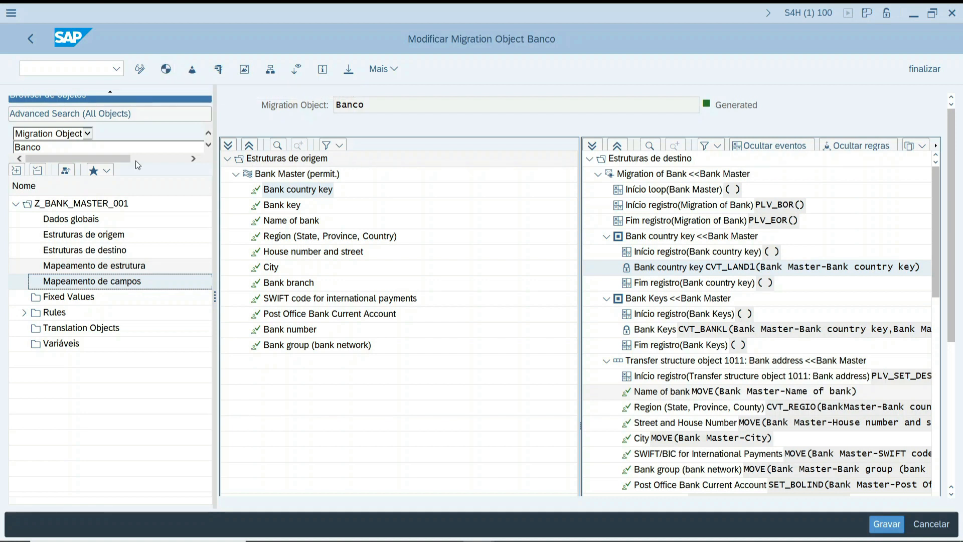
click(87, 302)
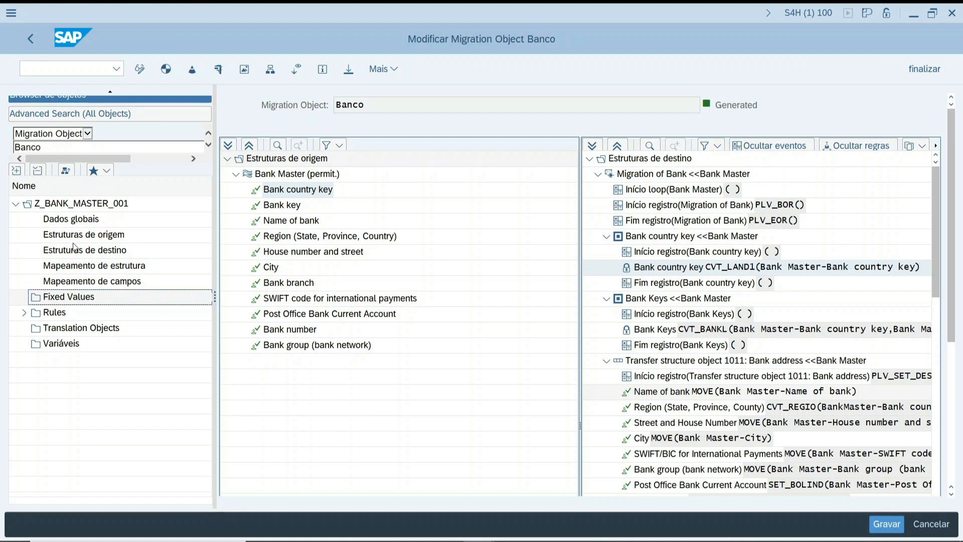
double_click(68, 300)
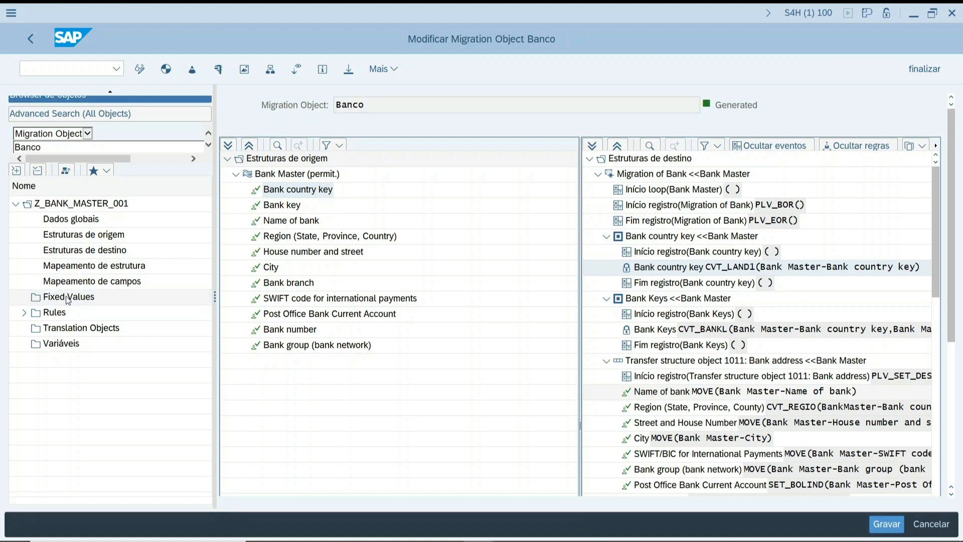
click(23, 313)
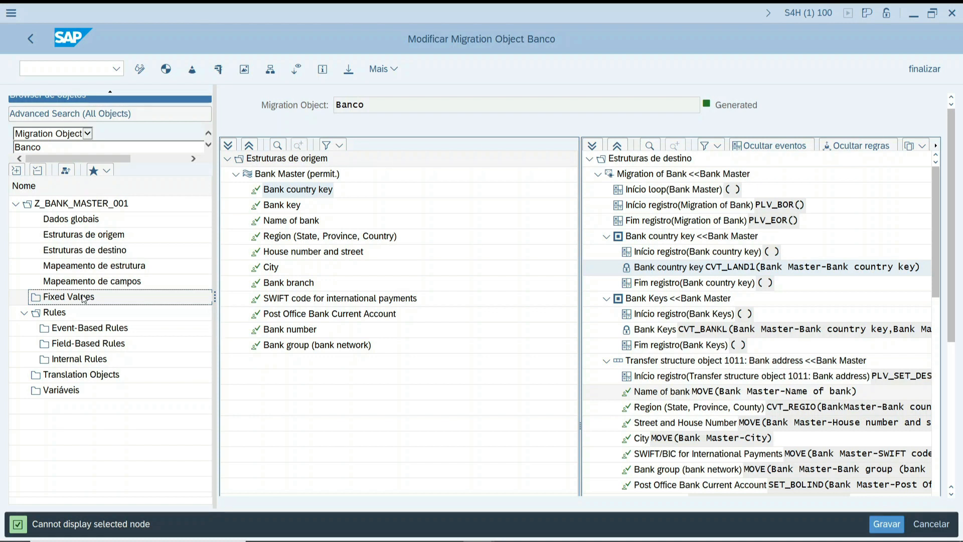
click(76, 330)
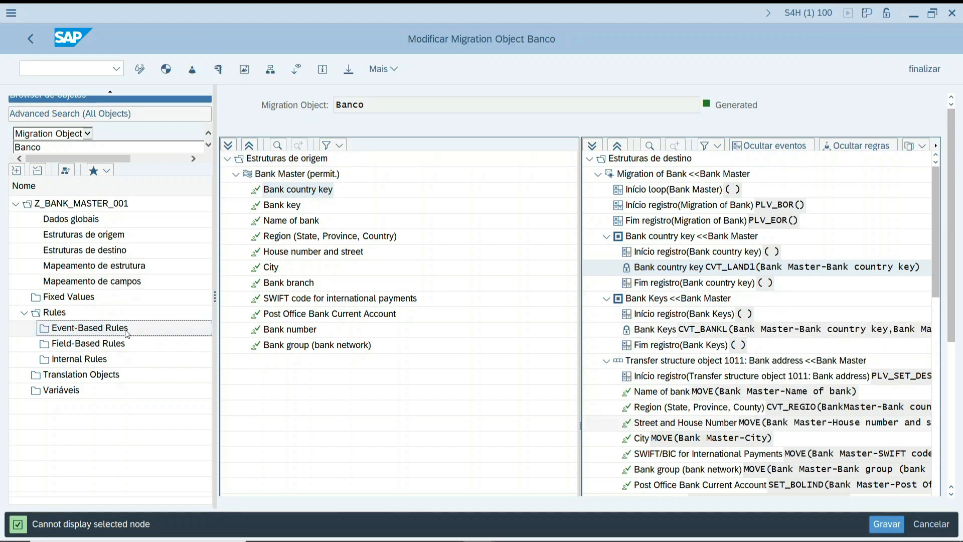
click(83, 346)
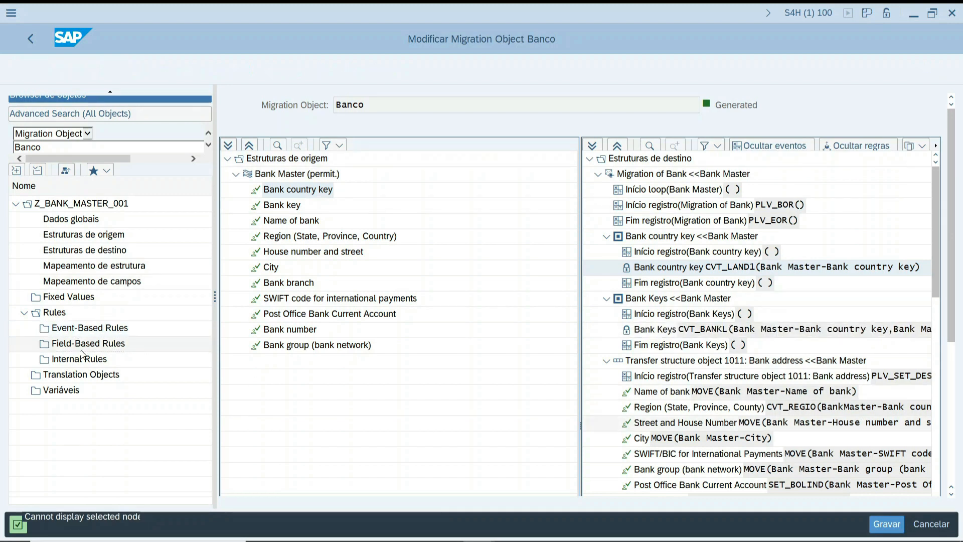
- Examine the CVT_LAND1 rule assignment of the Bank country key target field, close it, and select the Field-Based Rules folder
double_click(685, 269)
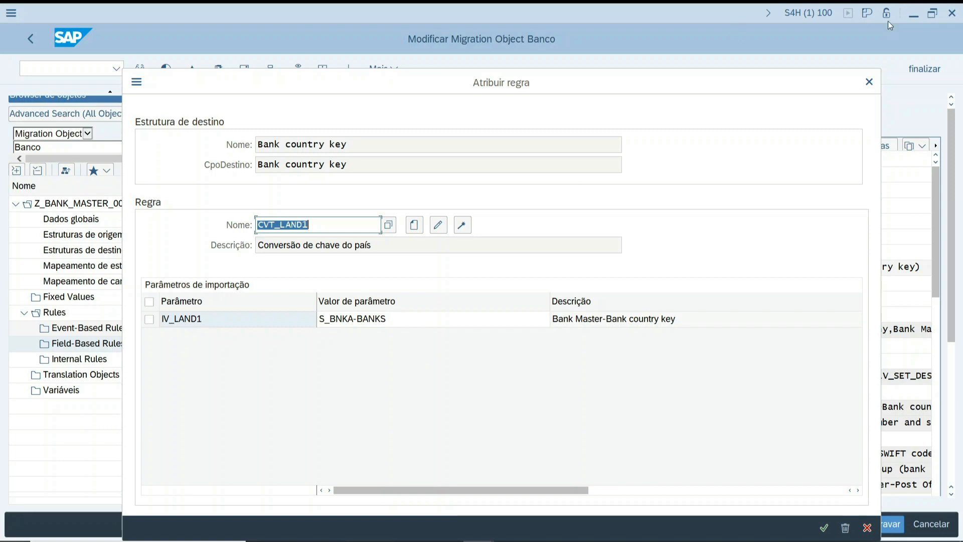
click(870, 84)
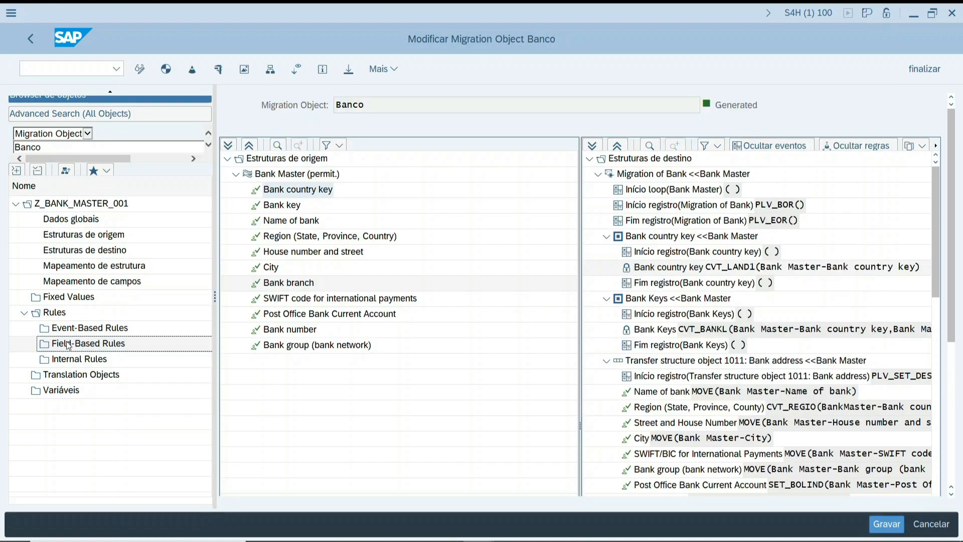
click(69, 345)
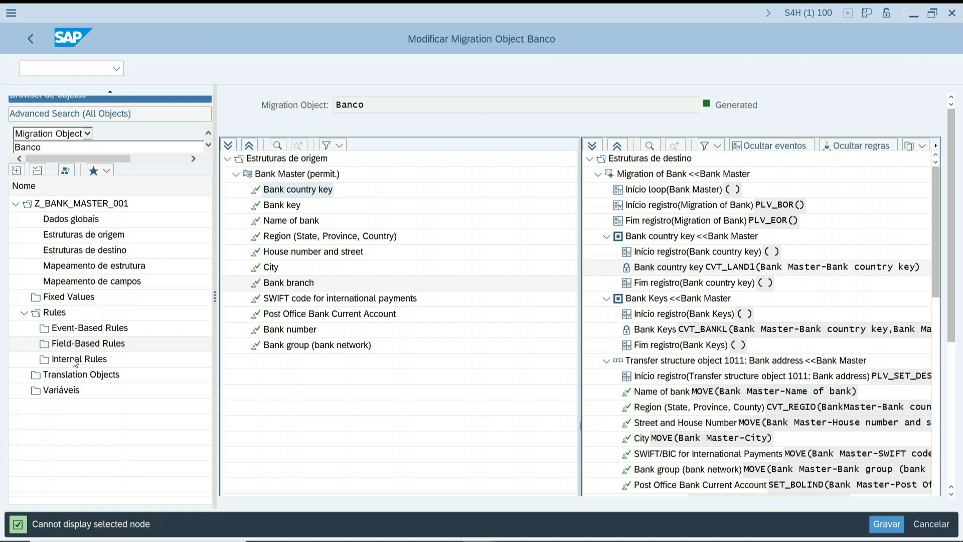